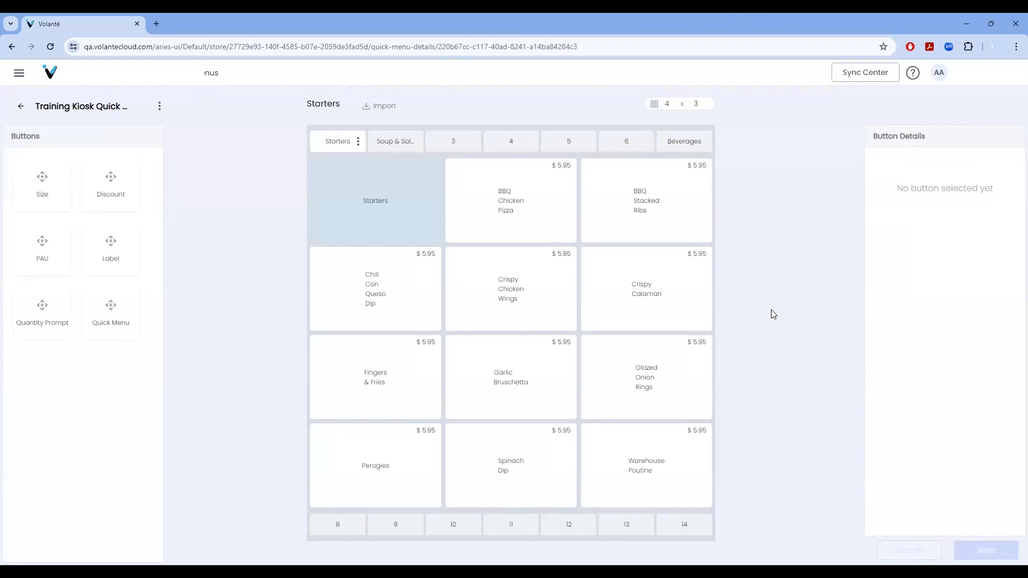
- Review the Soup & Salad, Beverages and Starters pages in the quick menu editor
left_click(395, 142)
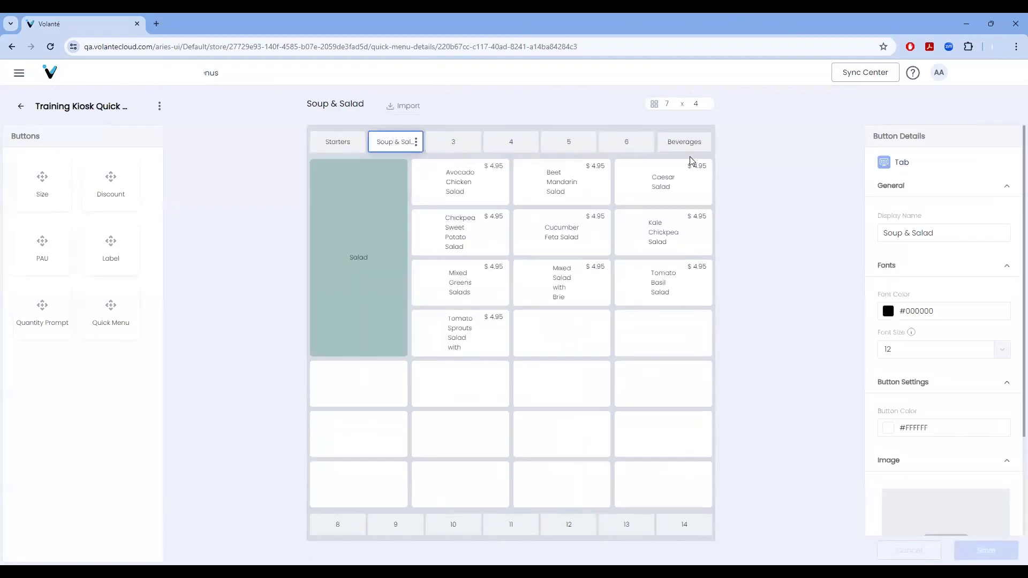
left_click(685, 142)
left_click(338, 141)
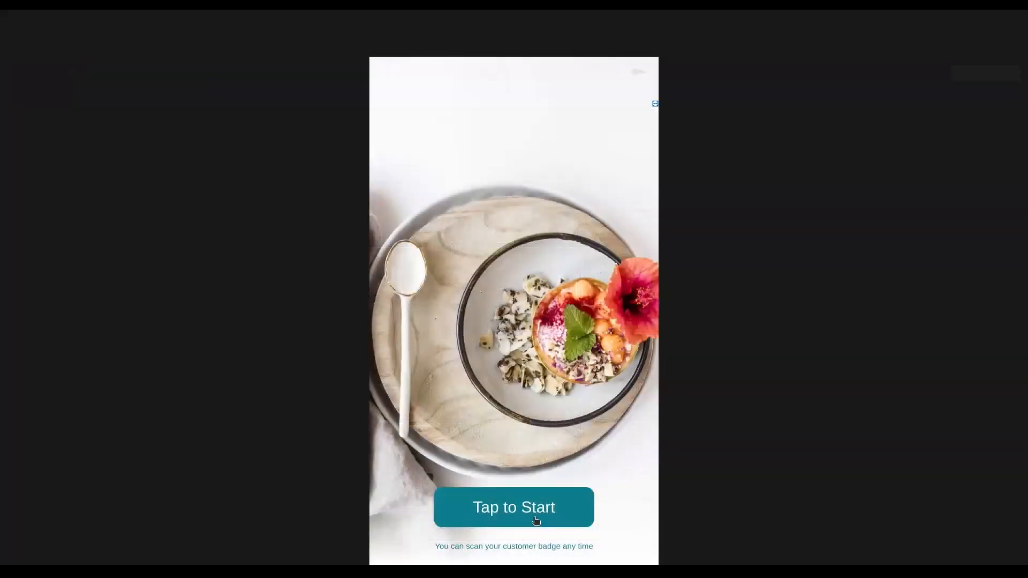
- Start an order on the kiosk screen and look through the Soup & Salad, Beverages and Starters categories
left_click(536, 520)
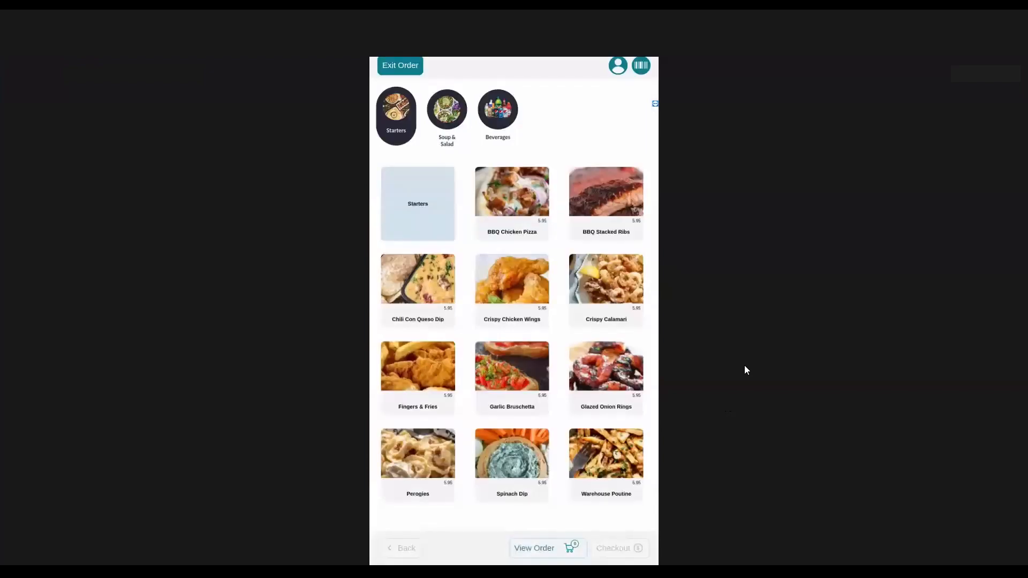
left_click(448, 119)
left_click(505, 111)
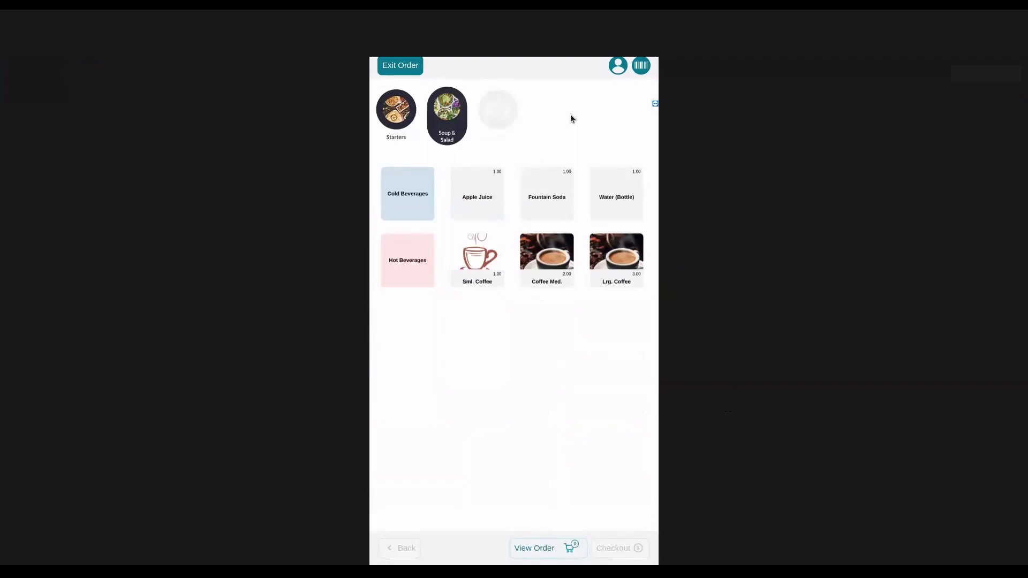
left_click(403, 115)
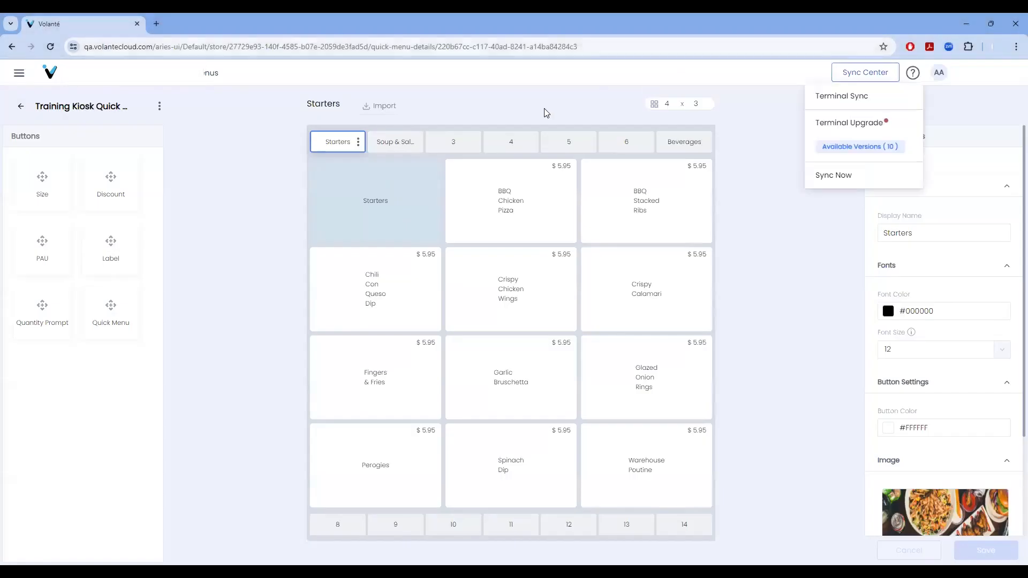
- Rename menu tab 3 as Sandwiches and look at its colour and image settings
left_click(455, 145)
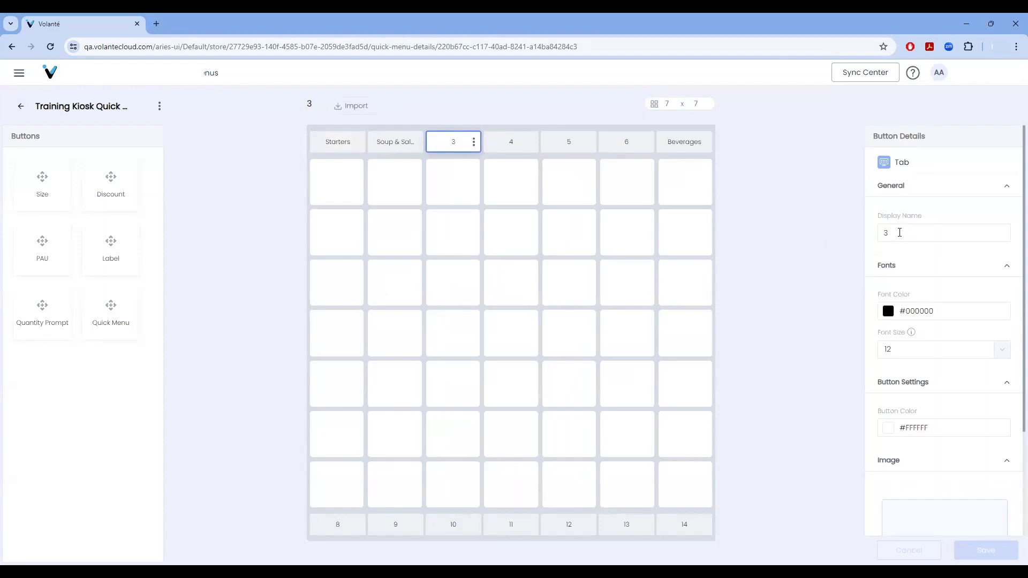
left_click(890, 233)
key("BackSpace")
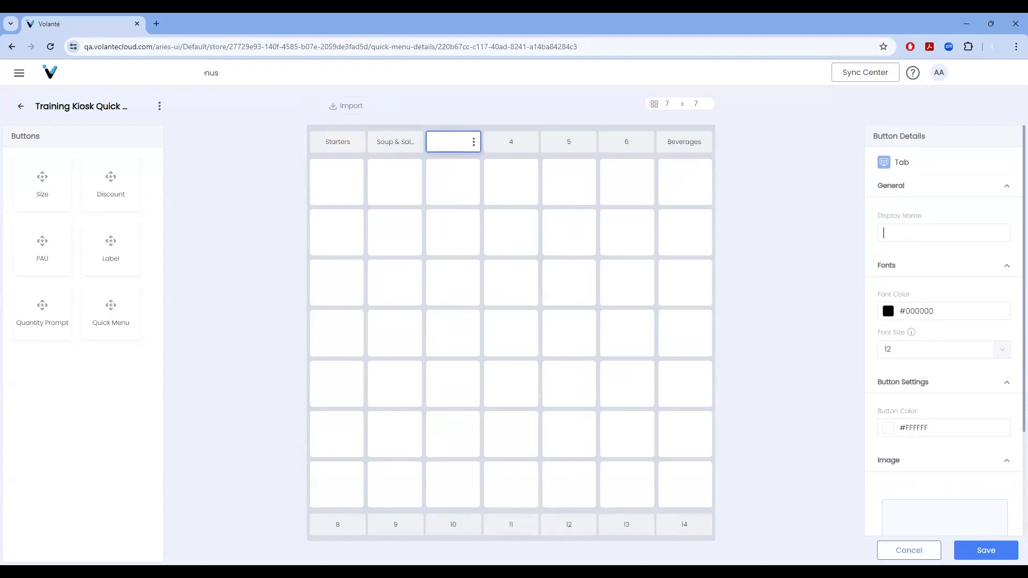
type("Sandwiches")
scroll(956, 300, "down", 2)
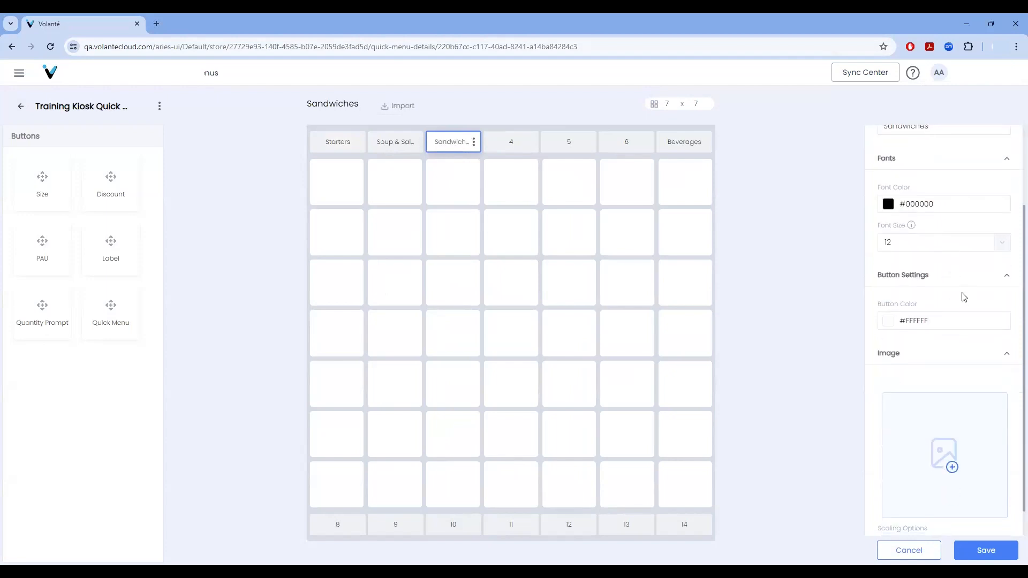
scroll(964, 298, "down", 1)
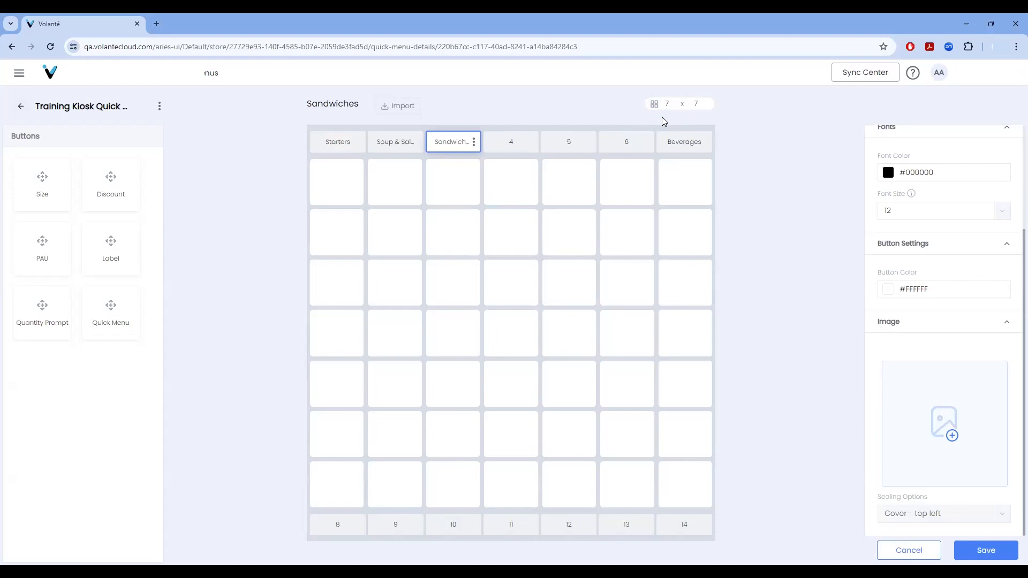
left_click(676, 107)
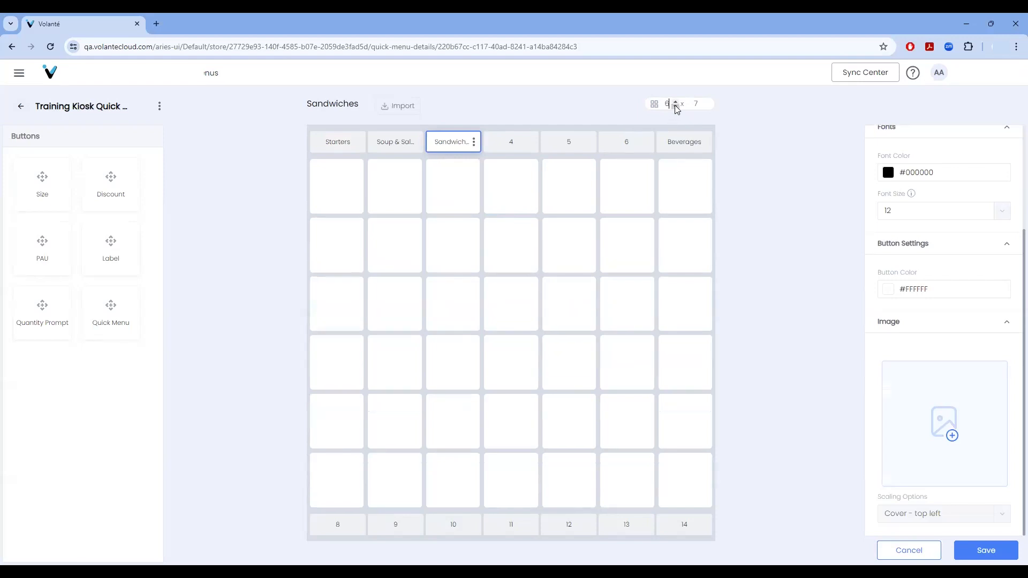
left_click(677, 107)
left_click(677, 108)
left_click(676, 101)
left_click(676, 102)
left_click(676, 101)
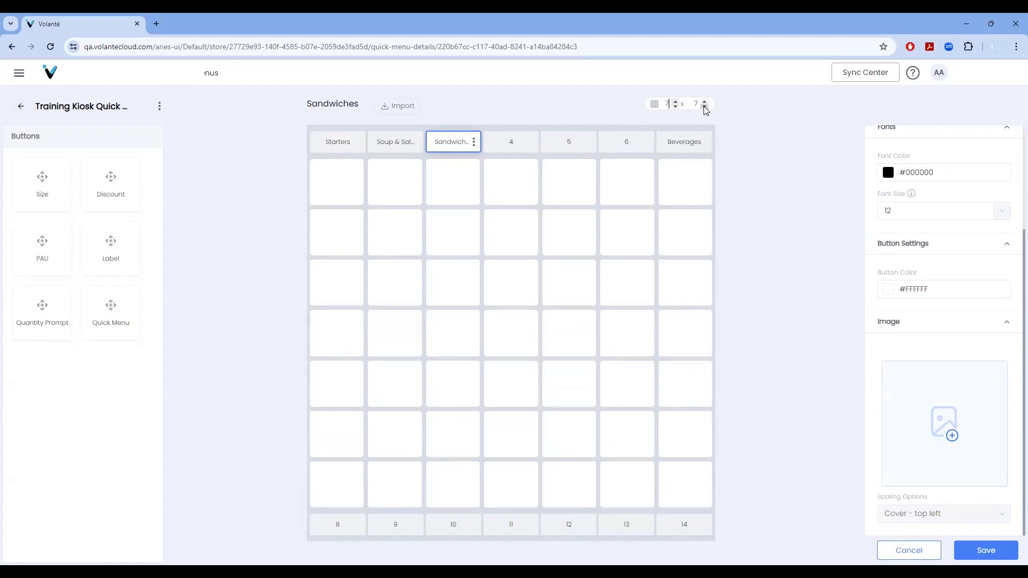
- Reduce the Sandwiches page grid to 3 columns, making it 7 x 3
left_click(705, 107)
left_click(705, 107)
left_click(705, 107)
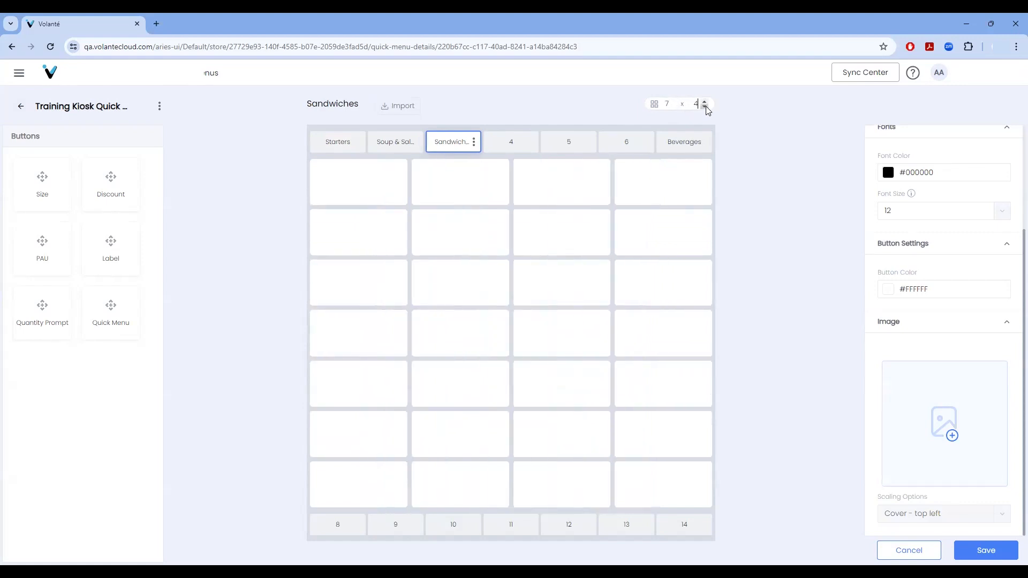
left_click(705, 107)
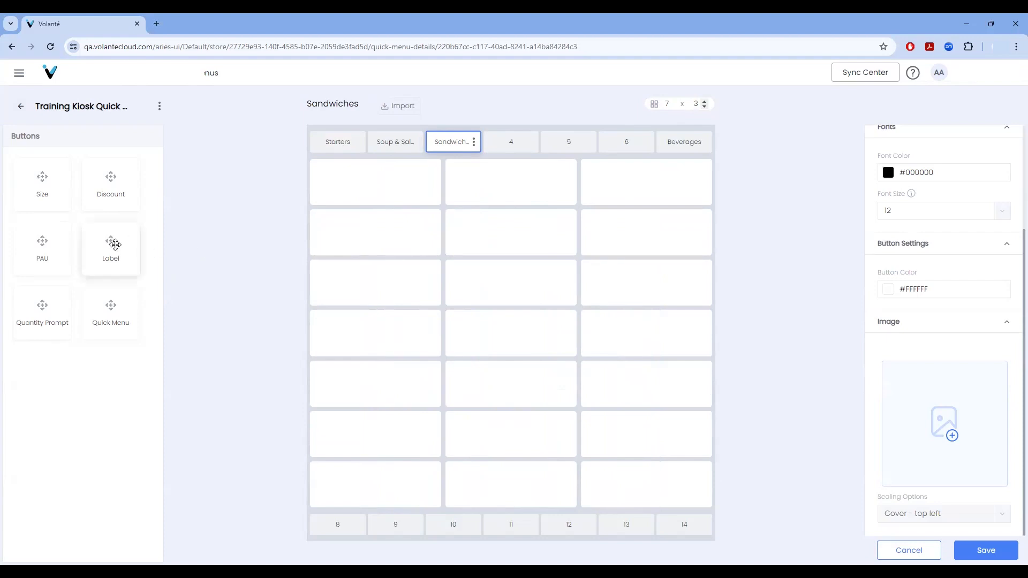
- Add a label button named Sandwiches in the first cell of the Sandwiches page grid
left_click(117, 244)
left_click_drag(116, 245, 360, 188)
left_click(504, 309)
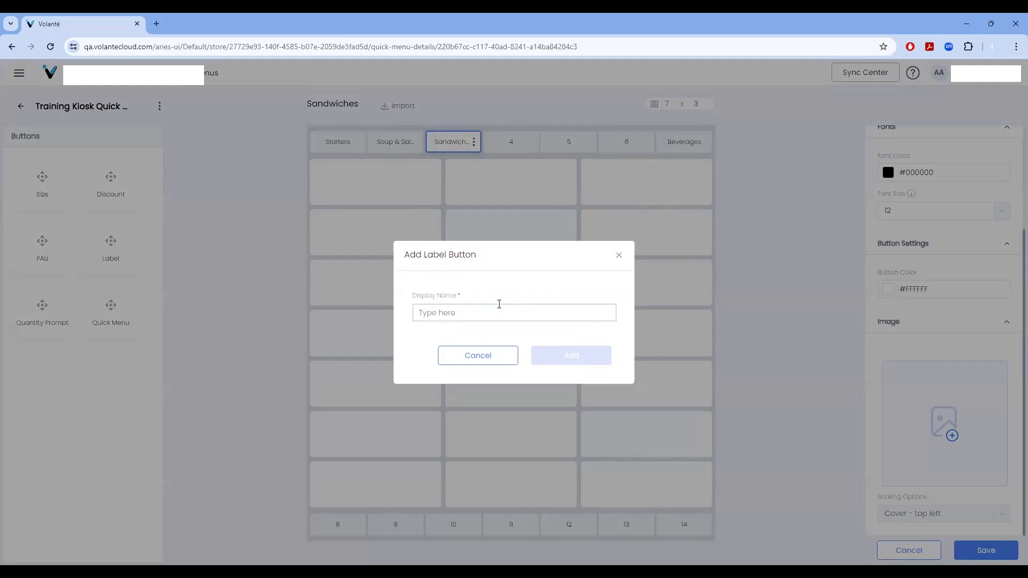
type("Sandwiches")
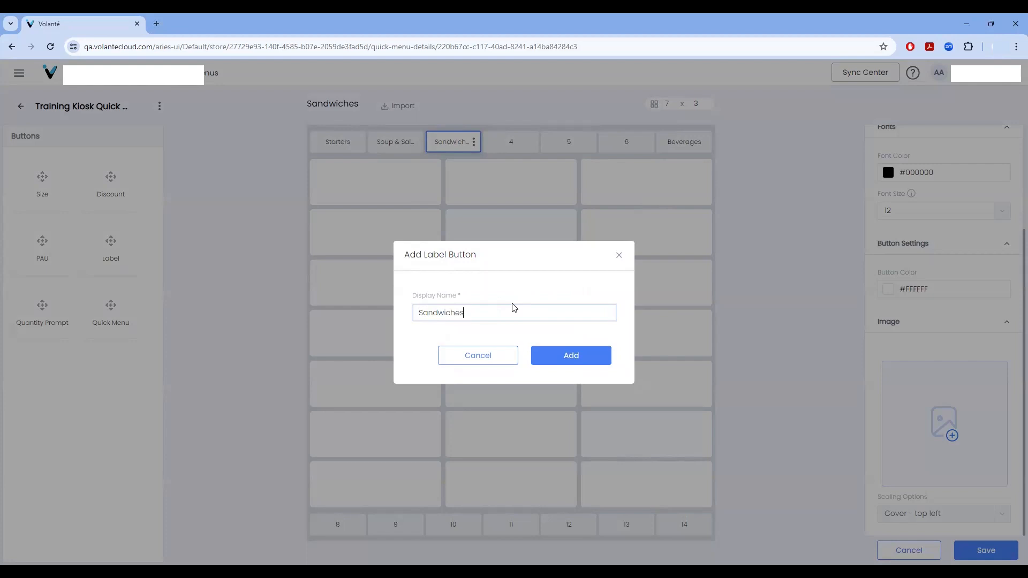
left_click(571, 357)
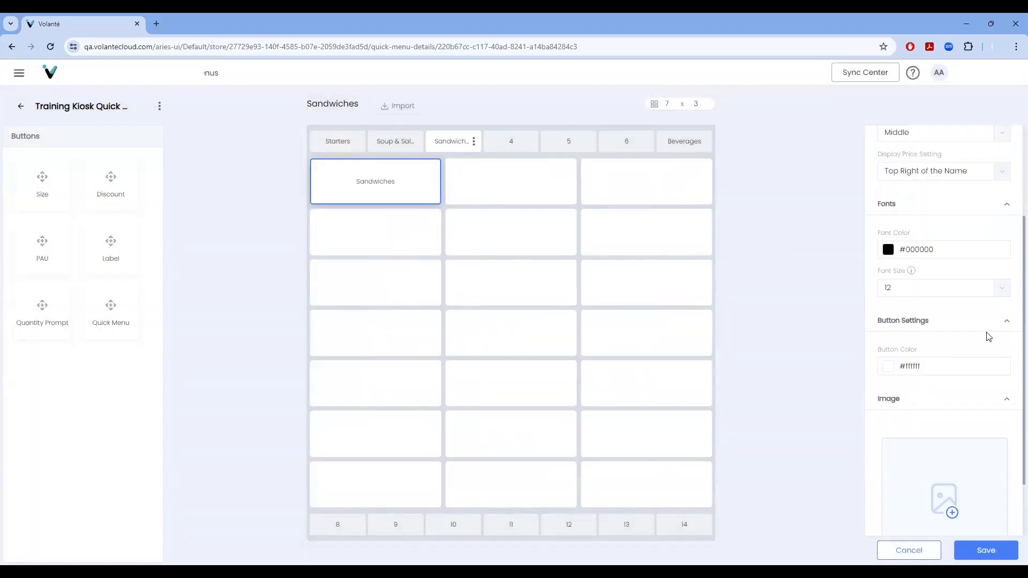
- Set the Sandwiches label's button color to tan #e7c8a0 and save the page
left_click(969, 367)
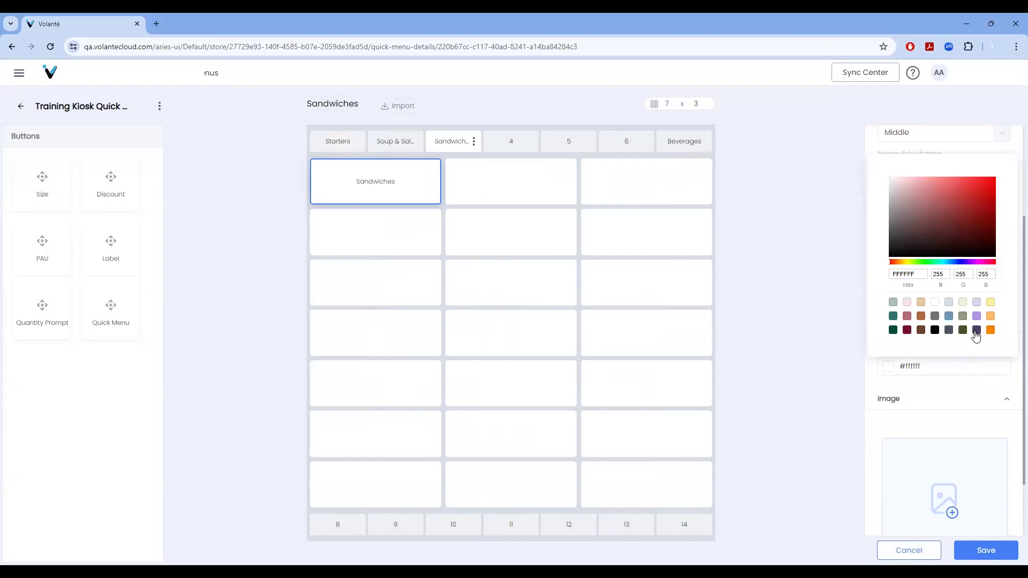
left_click(921, 302)
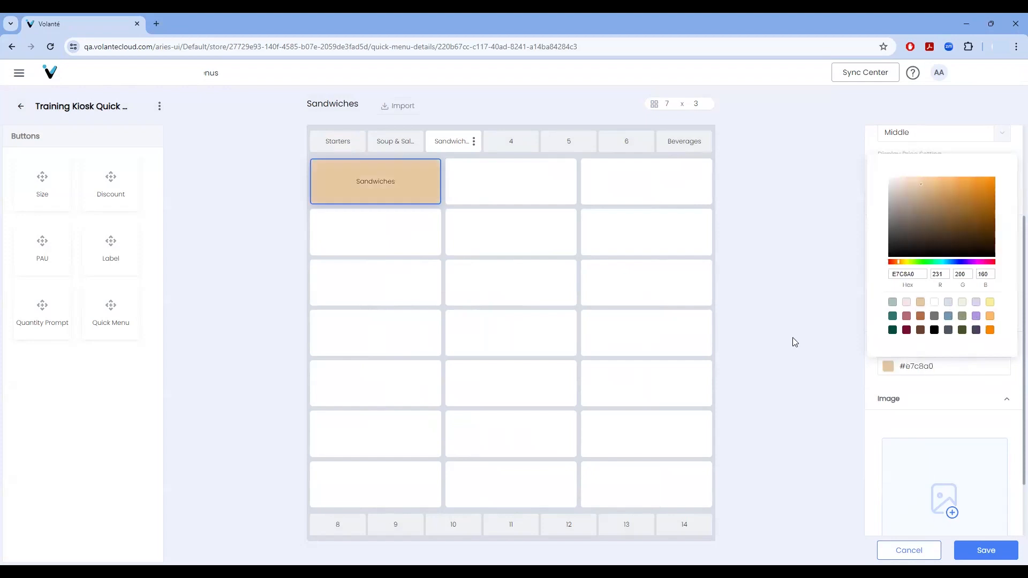
left_click(986, 552)
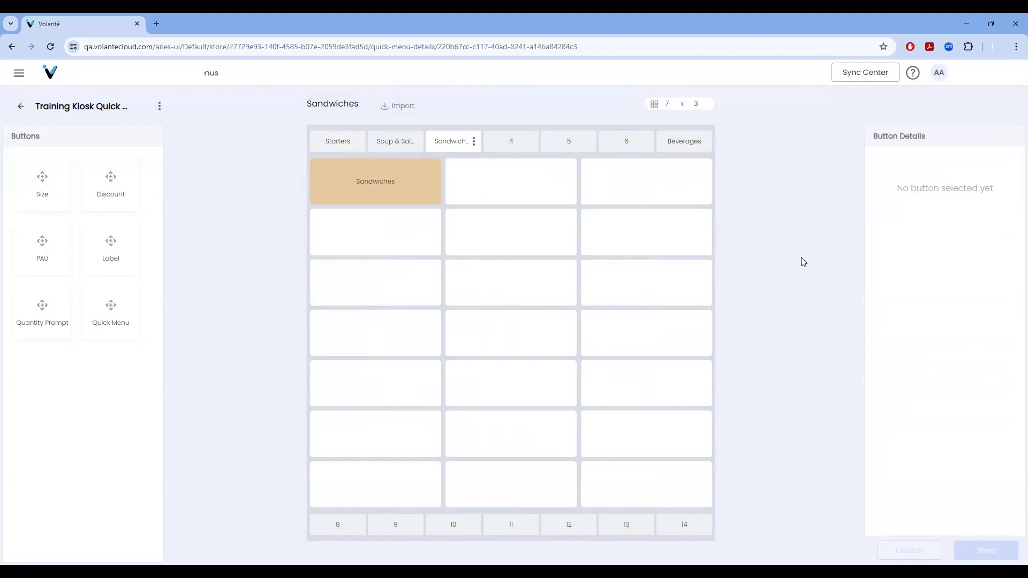
- Start adding items from Training Menu in the empty cell beside the Sandwiches label, filtered to the Mains - Sandwich category
left_click(509, 185)
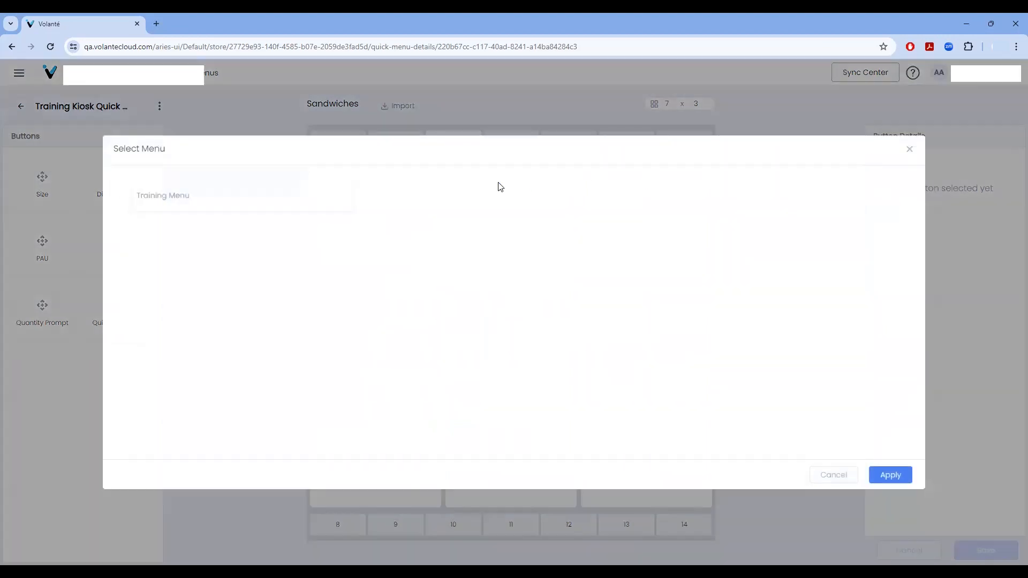
left_click(204, 201)
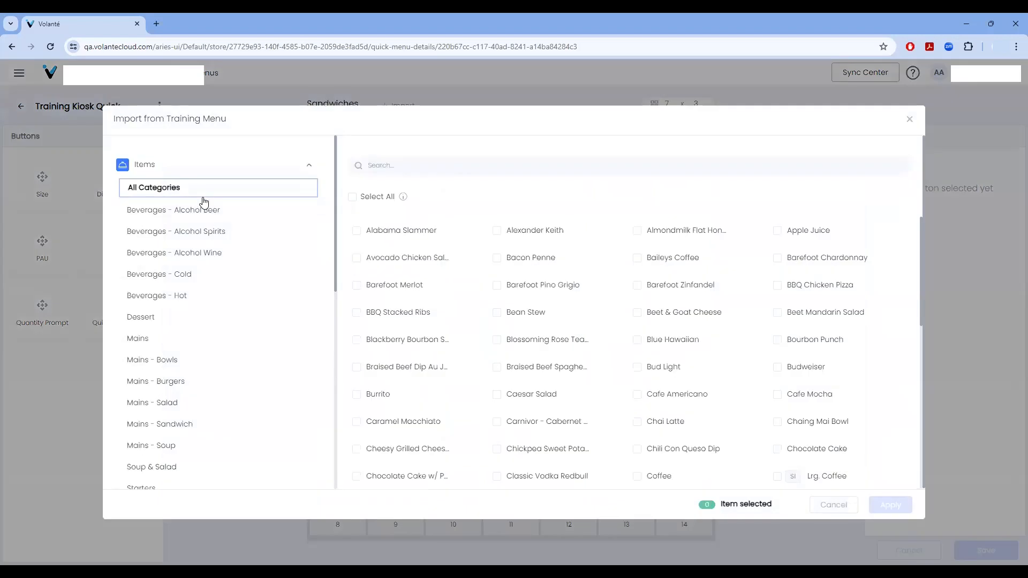
left_click(176, 424)
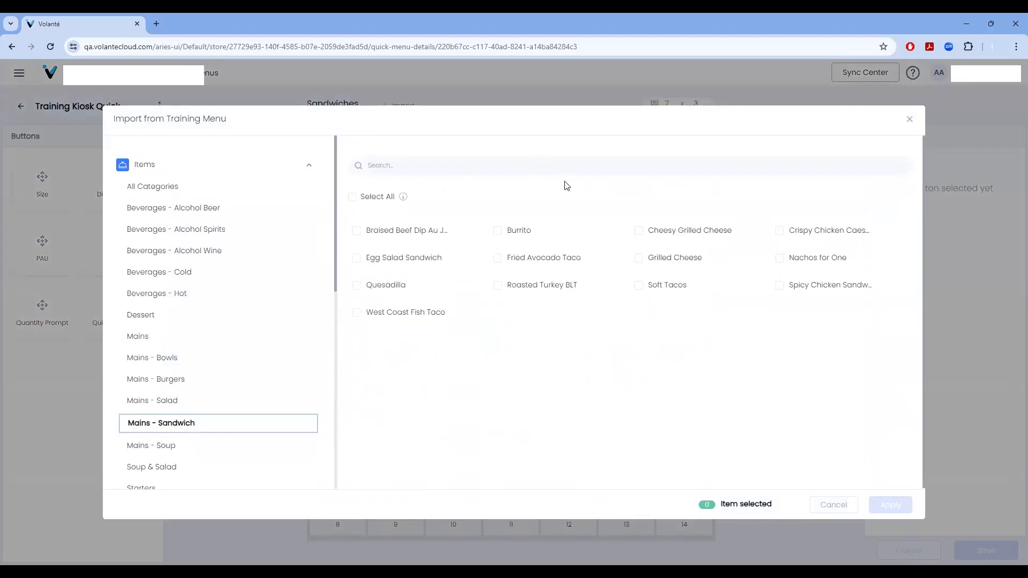
- Import all Mains - Sandwich items except Grilled Cheese, Nachos for One, Quesadilla and Soft Tacos into the Sandwiches page
left_click(357, 230)
left_click(503, 236)
left_click(639, 234)
left_click(787, 236)
left_click(357, 262)
left_click(509, 260)
left_click(502, 290)
left_click(781, 290)
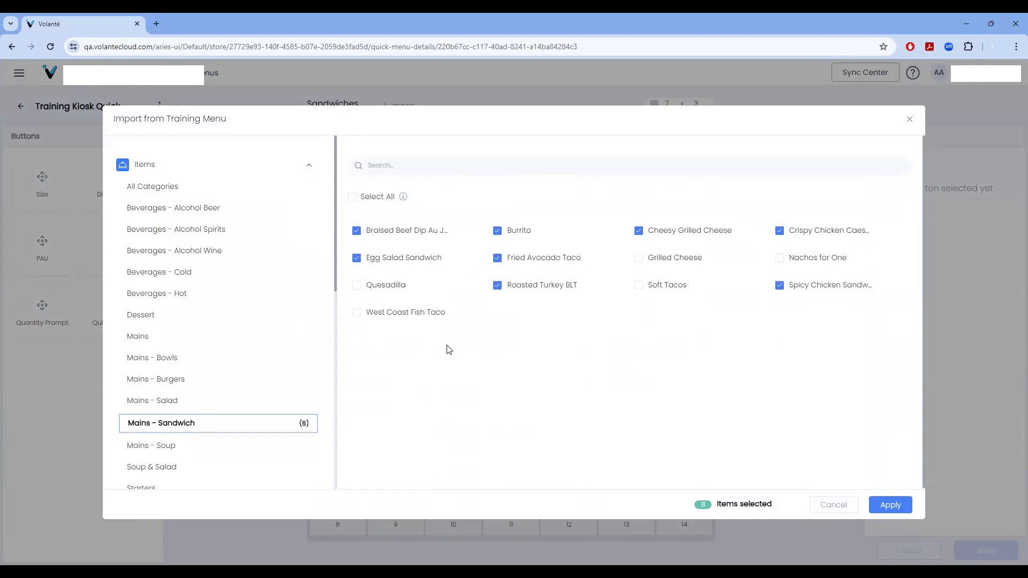
left_click(356, 314)
left_click(892, 505)
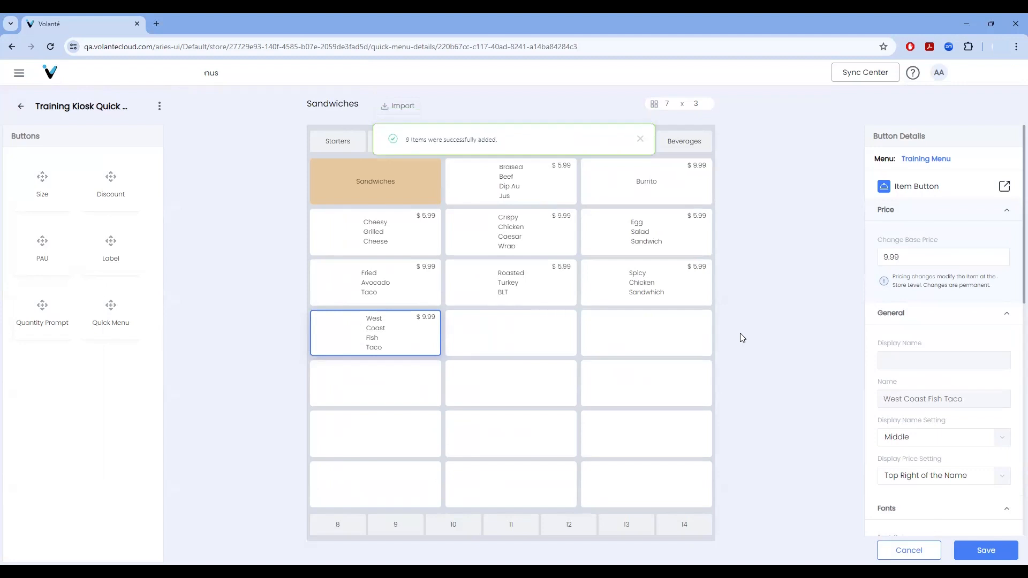
- Move the West Coast Fish Taco, Roasted Turkey BLT and Spicy Chicken Sandwhich tiles down to the fifth row, keeping their columns
left_click_drag(388, 336, 403, 365)
left_click_drag(611, 292, 627, 395)
left_click_drag(535, 294, 529, 392)
- Move the Fried Avocado Taco, Crispy Chicken Caesar Wrap and Egg Salad Sandwich tiles to the fourth row in their columns and save
left_click_drag(407, 291, 406, 341)
left_click_drag(685, 218, 683, 340)
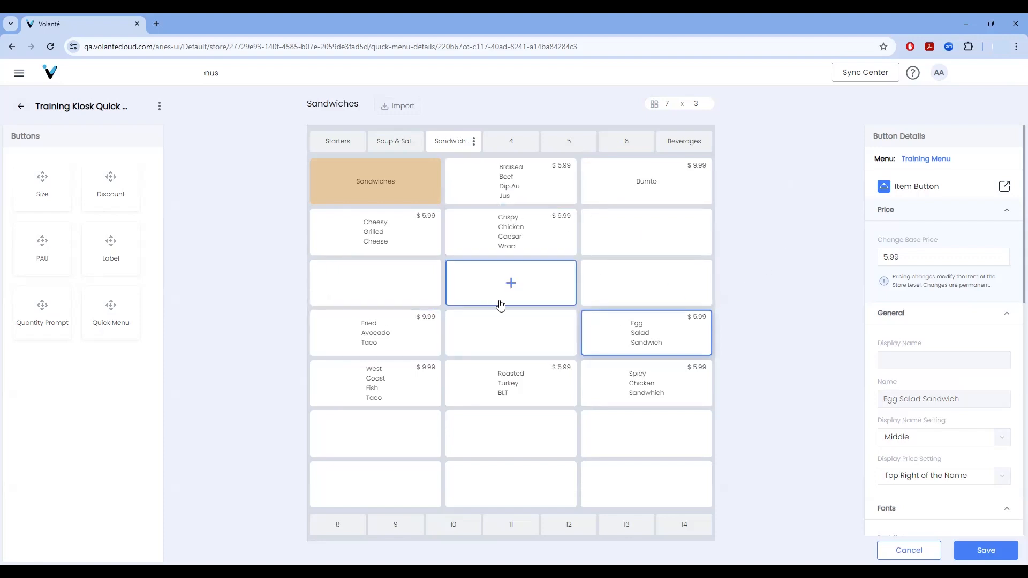
left_click_drag(555, 227, 546, 335)
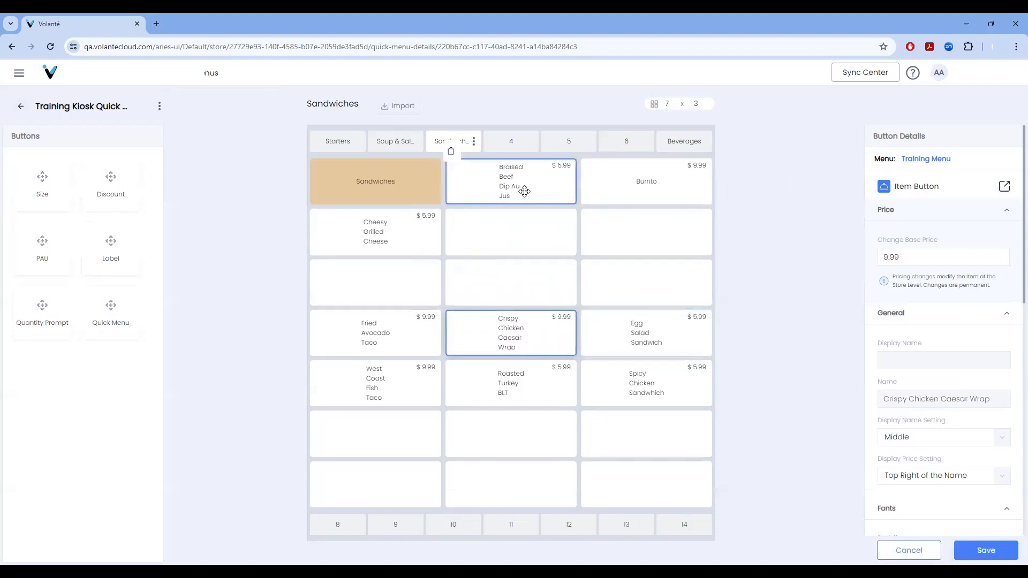
left_click(529, 185)
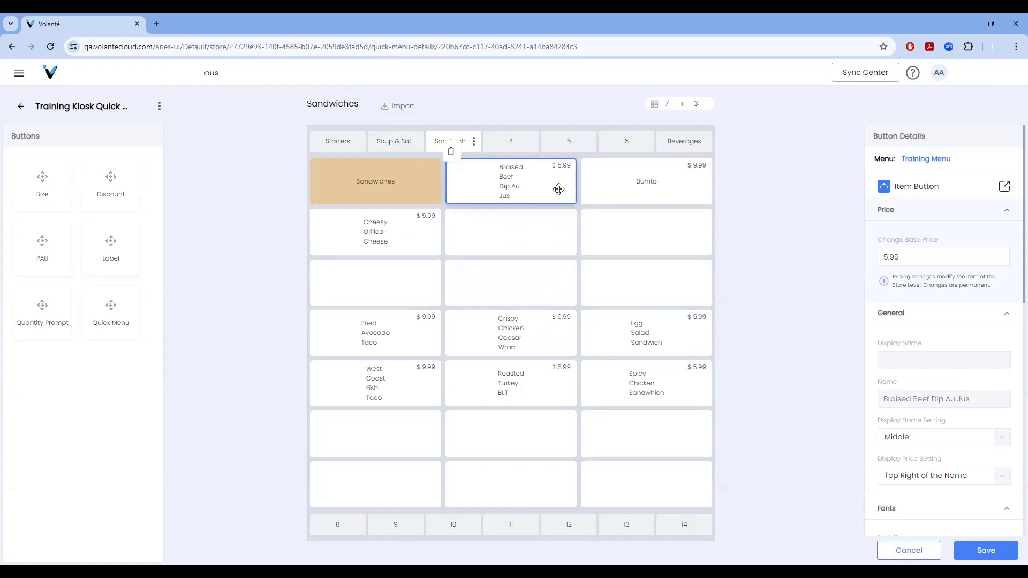
left_click(932, 549)
left_click(987, 541)
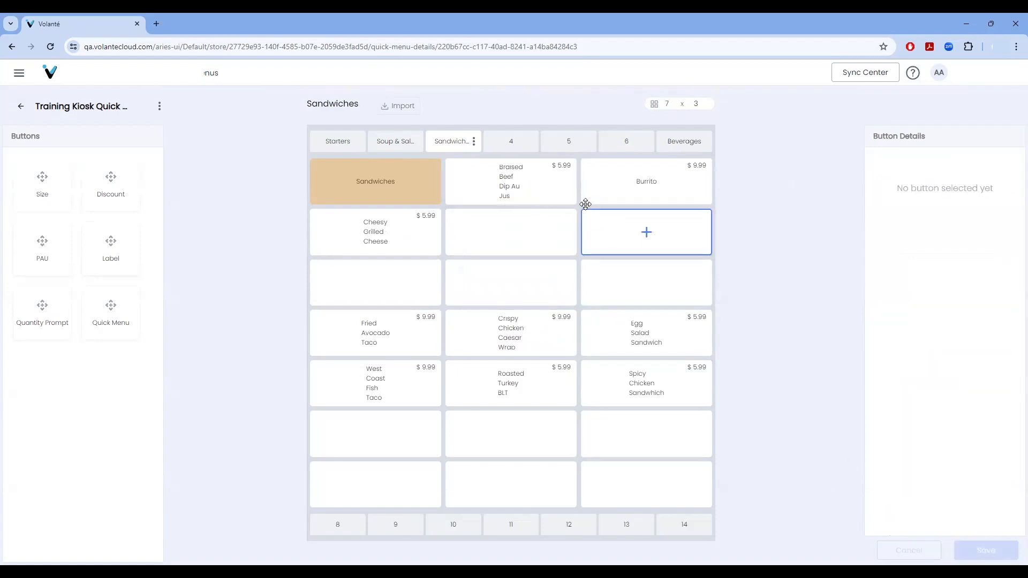
- Enlarge the Cheesy Grilled Cheese, Braised Beef Dip Au Jus and Burrito tiles downward so each is two rows tall
left_click(530, 191)
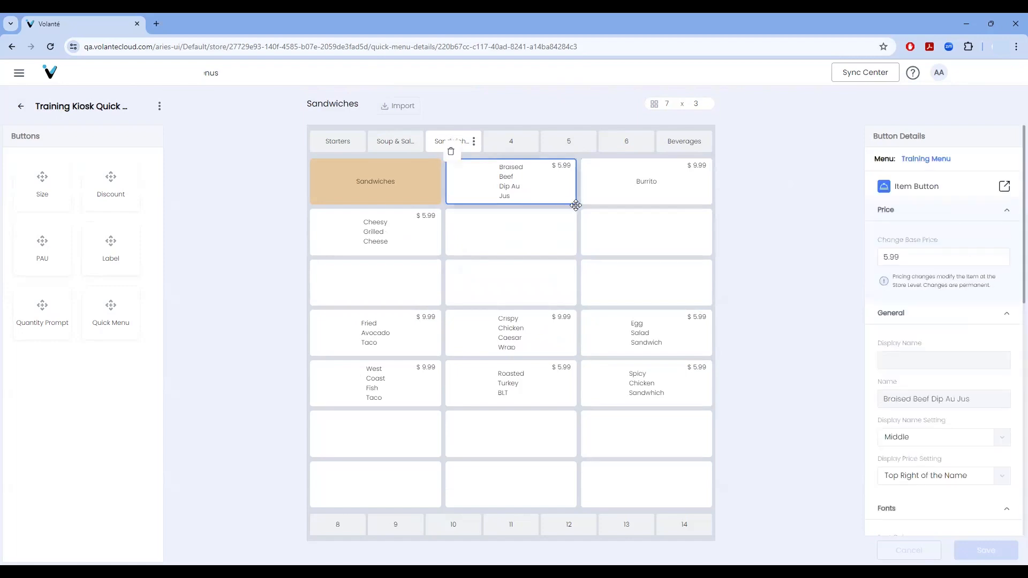
left_click_drag(543, 194, 383, 249)
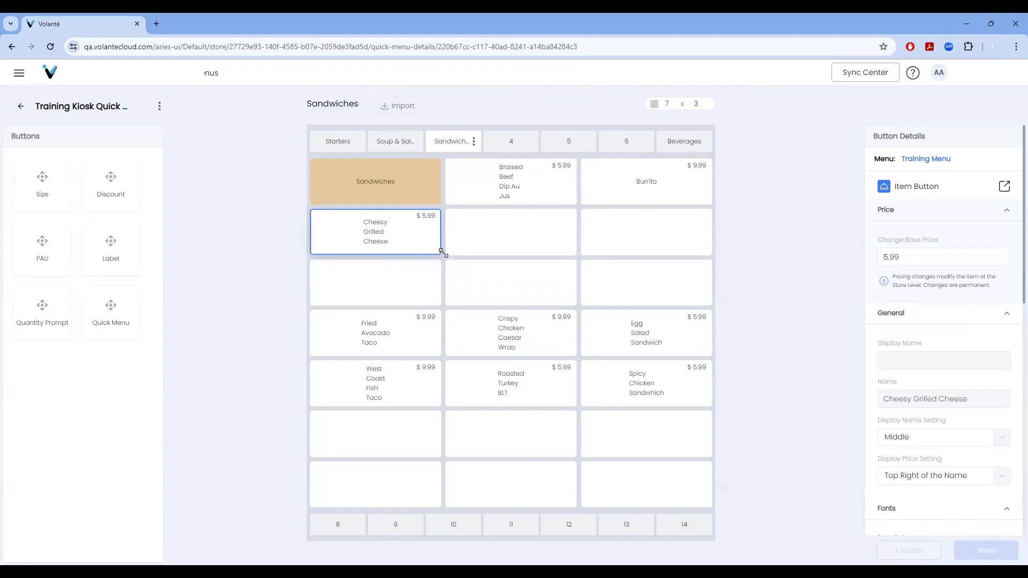
left_click_drag(443, 253, 442, 305)
left_click(562, 196)
left_click_drag(577, 204, 572, 252)
left_click(666, 202)
left_click_drag(707, 207, 705, 255)
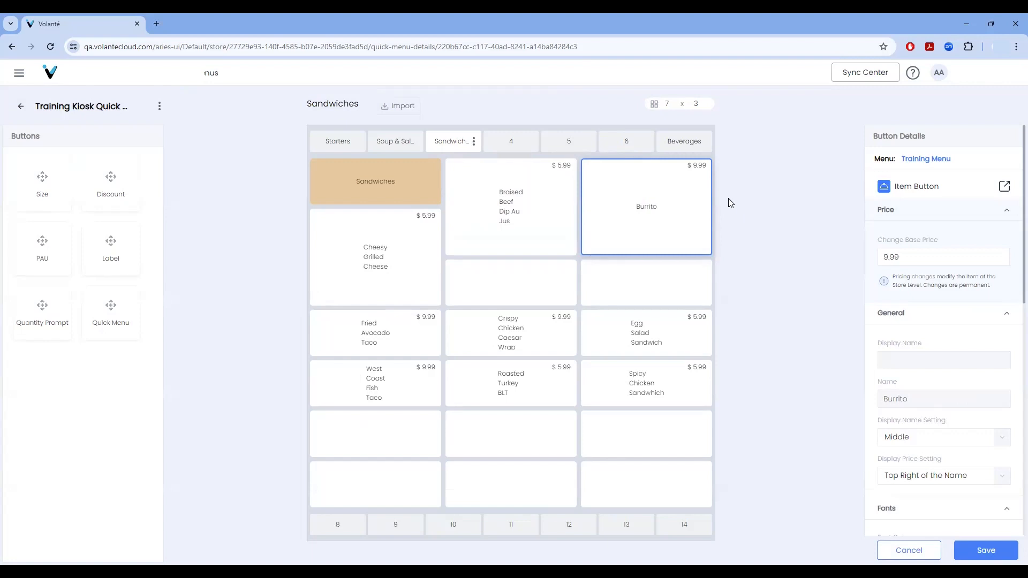
- Move the Crispy Chicken Caesar Wrap, Egg Salad Sandwich, Roasted Turkey BLT and Spicy Chicken Sandwhich tiles up one row each
left_click_drag(542, 333, 530, 282)
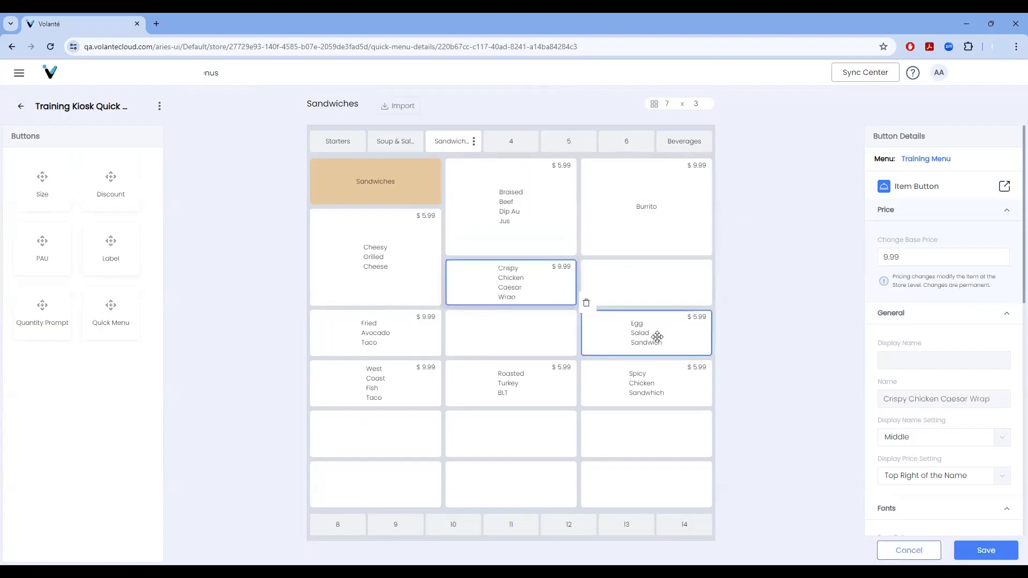
left_click_drag(657, 336, 658, 286)
left_click_drag(524, 392, 523, 341)
left_click_drag(659, 392, 647, 343)
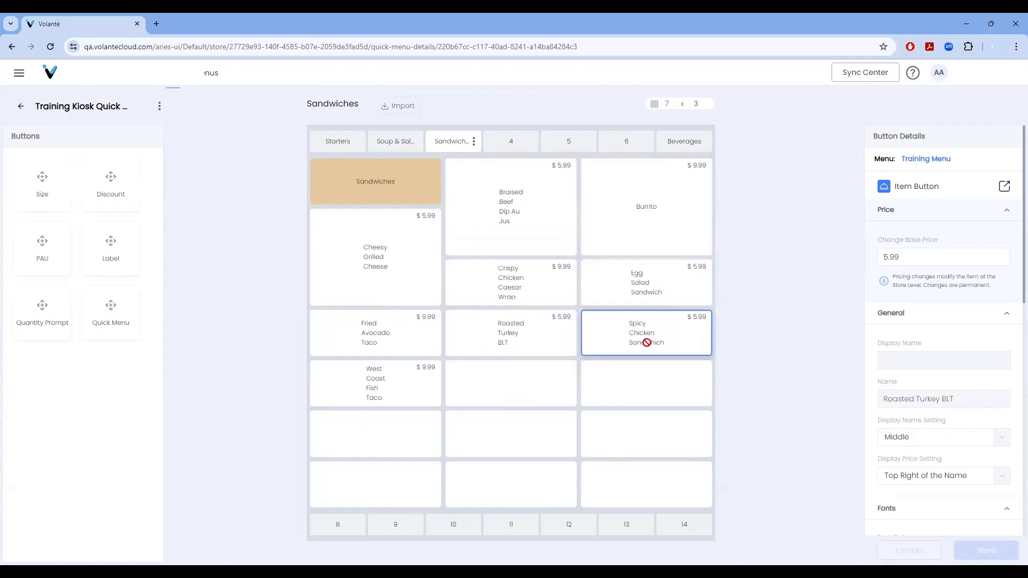
- Delete the West Coast Fish Taco tile from the Sandwiches page
left_click(406, 384)
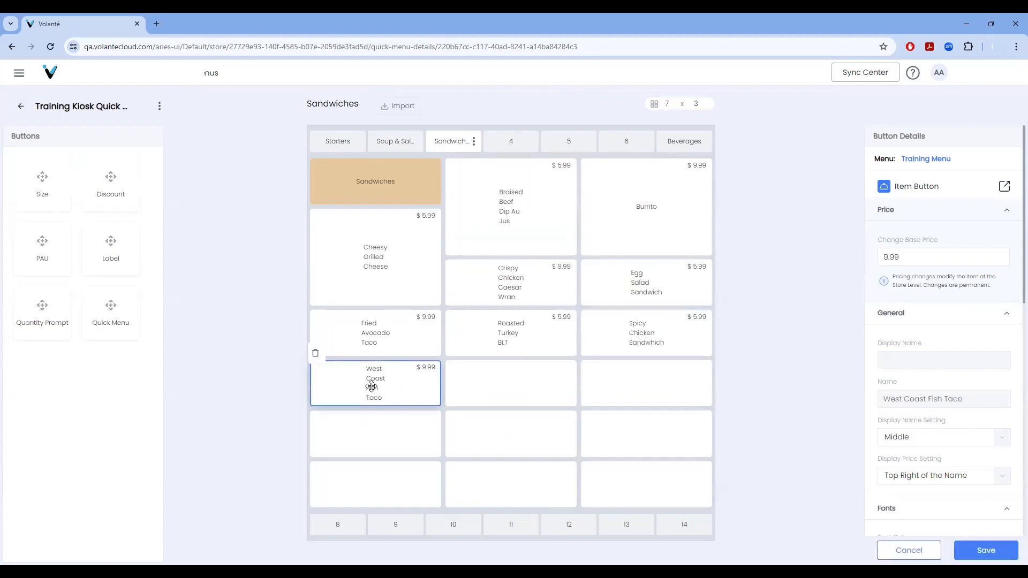
left_click(316, 354)
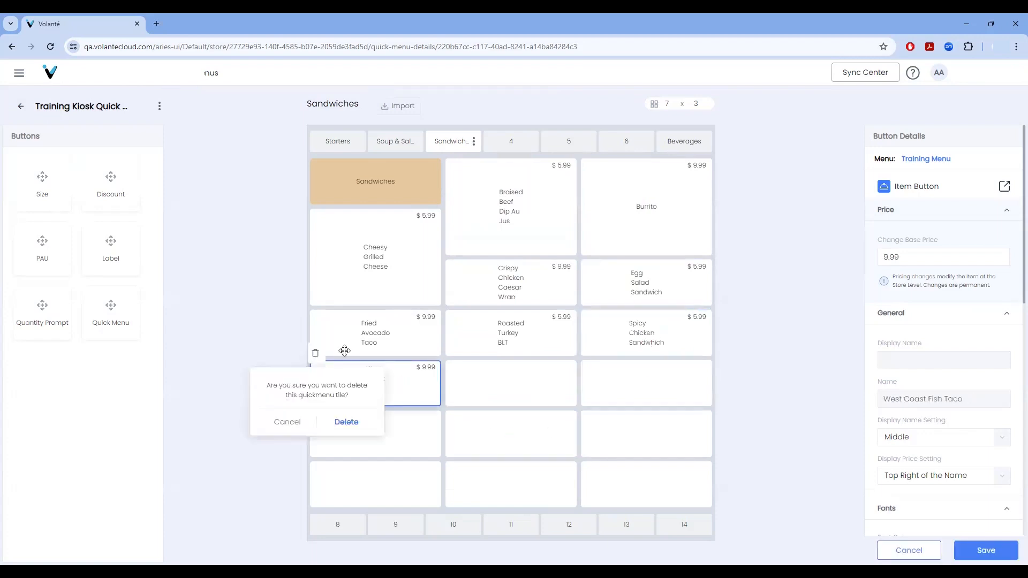
left_click(354, 423)
- Reduce the Sandwiches page grid to 4 rows, keeping 3 columns
left_click(675, 106)
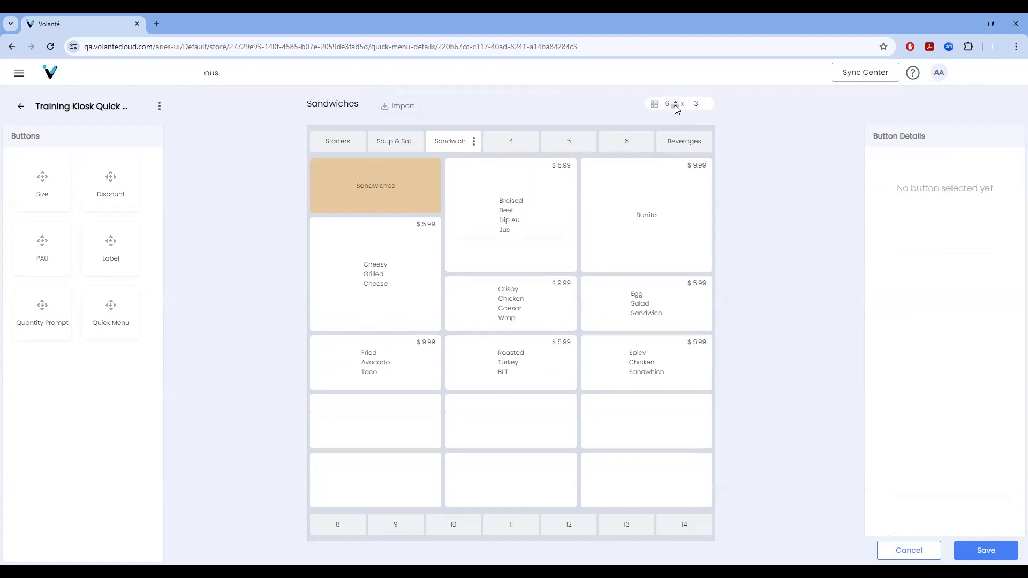
left_click(676, 106)
left_click(676, 106)
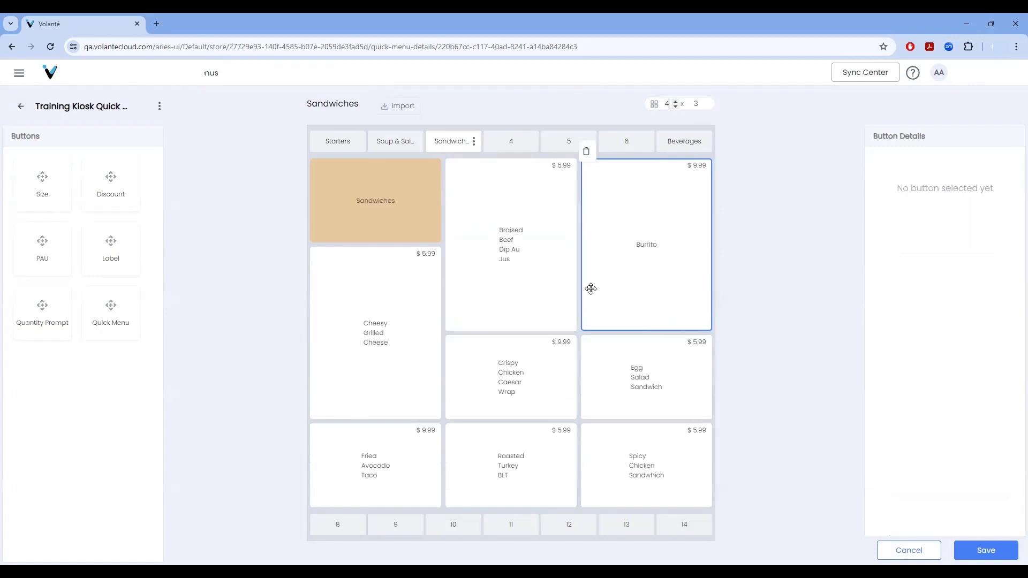
- Link the beef dip sandwich photo to the Braised Beef Dip Au Jus tile, and remove the image again
left_click(545, 282)
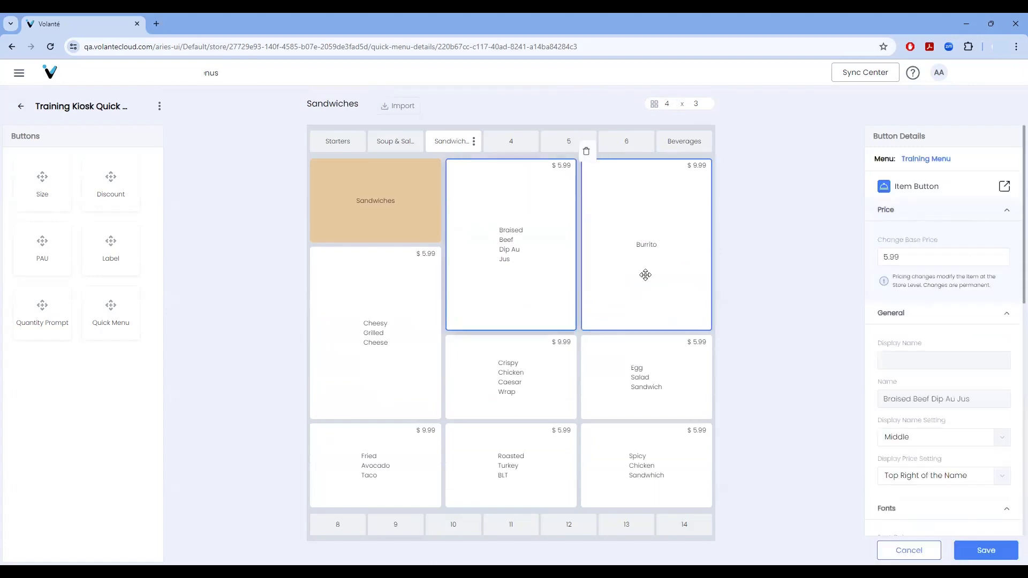
scroll(908, 396, "down", 9)
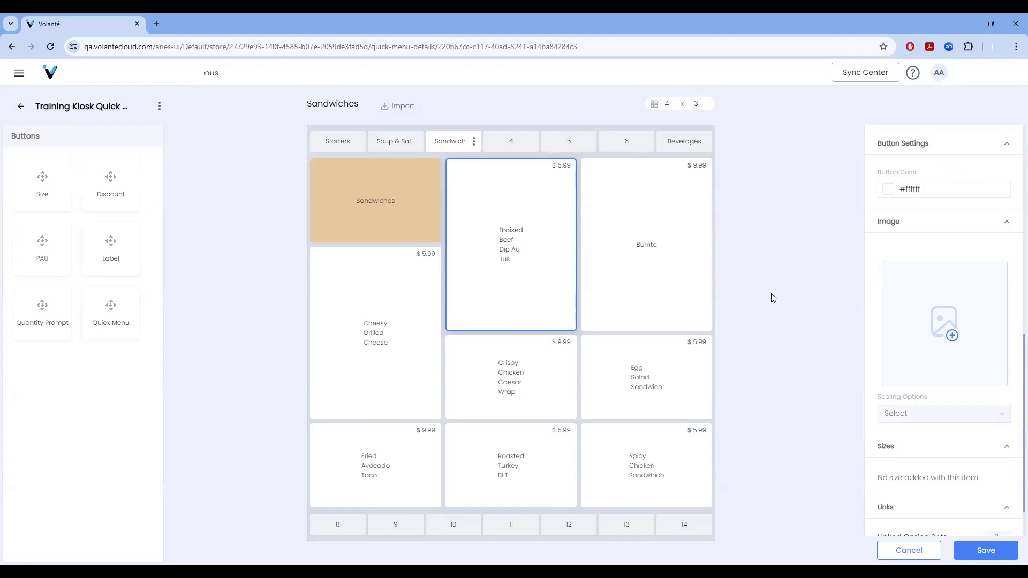
left_click(936, 330)
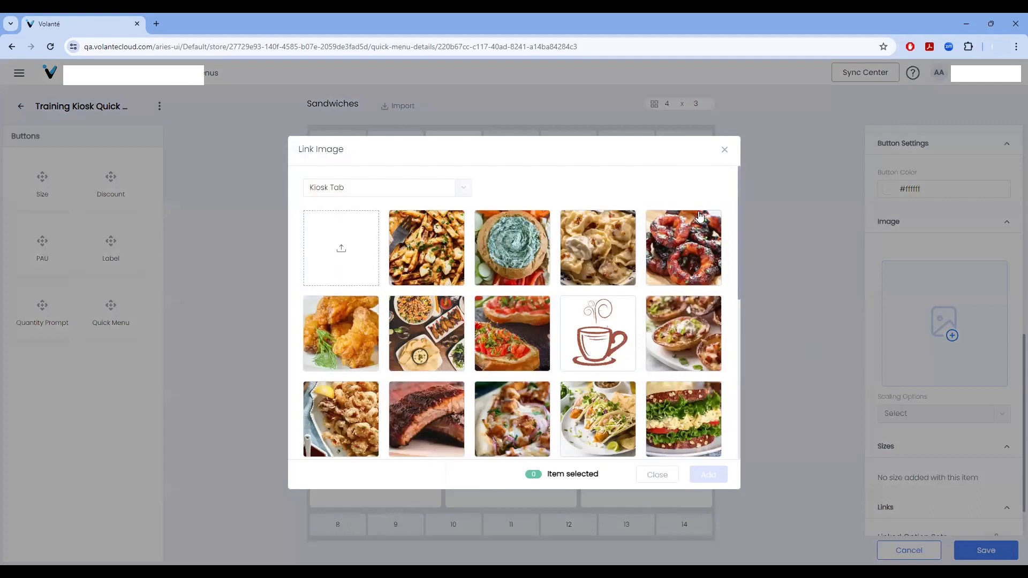
left_click_drag(739, 259, 730, 356)
left_click(428, 316)
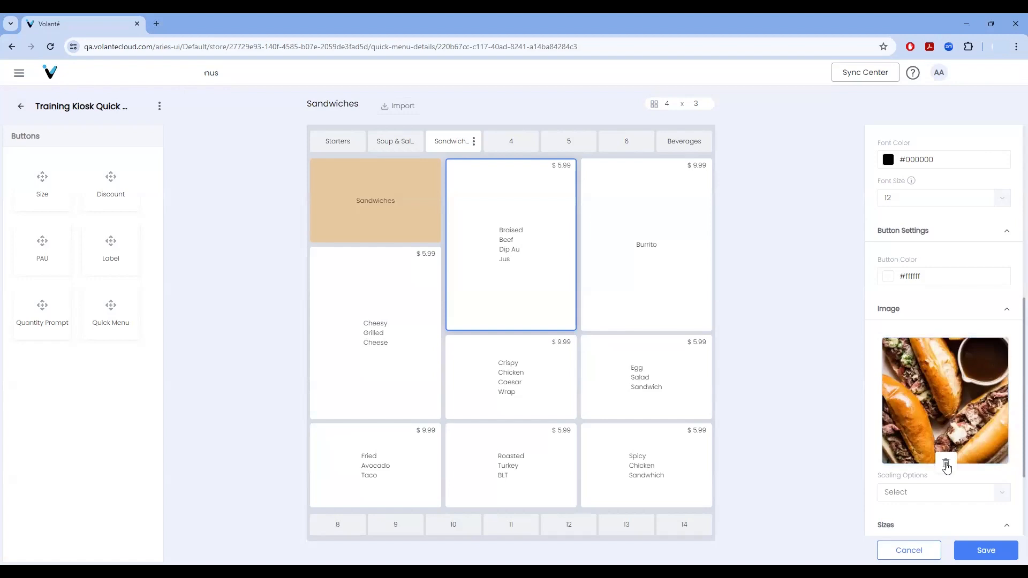
left_click(949, 464)
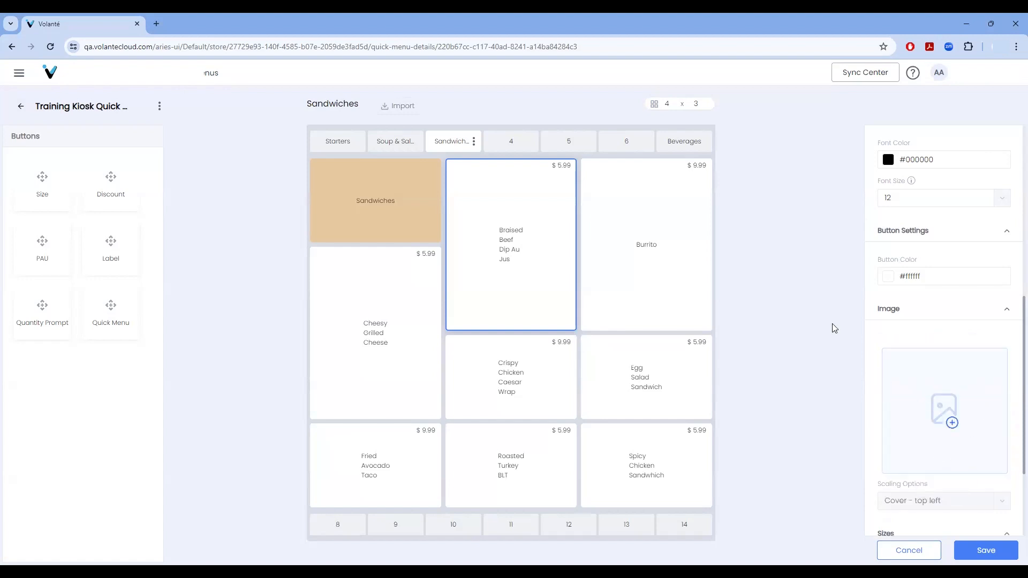
- Review the font, colour and image settings of the Sandwiches page button and save the quick menu
left_click(455, 144)
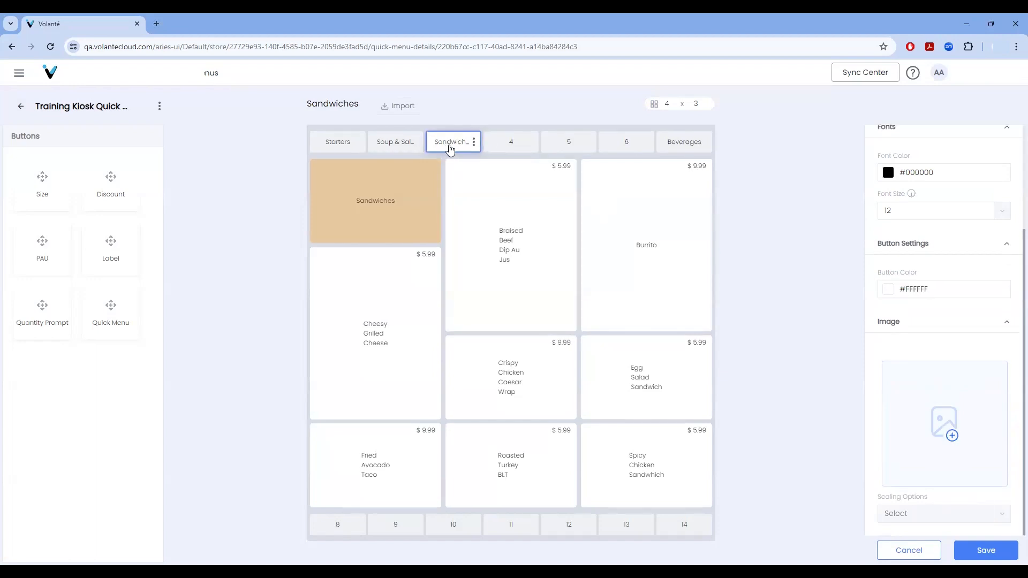
scroll(931, 332, "up", 3)
scroll(943, 306, "down", 3)
left_click(995, 552)
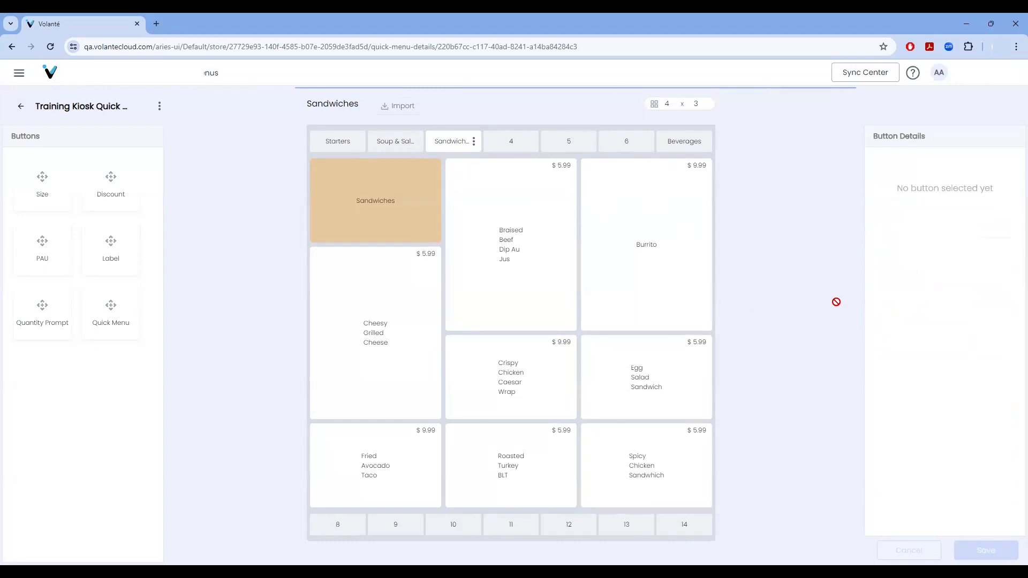
- Sync the saved quick menu changes to all terminals
left_click(859, 80)
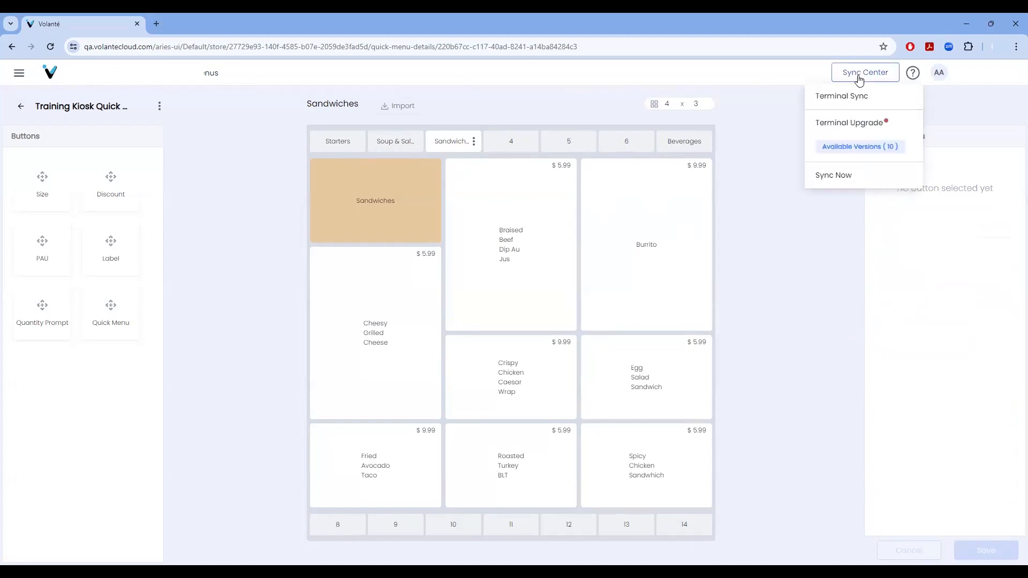
left_click(835, 177)
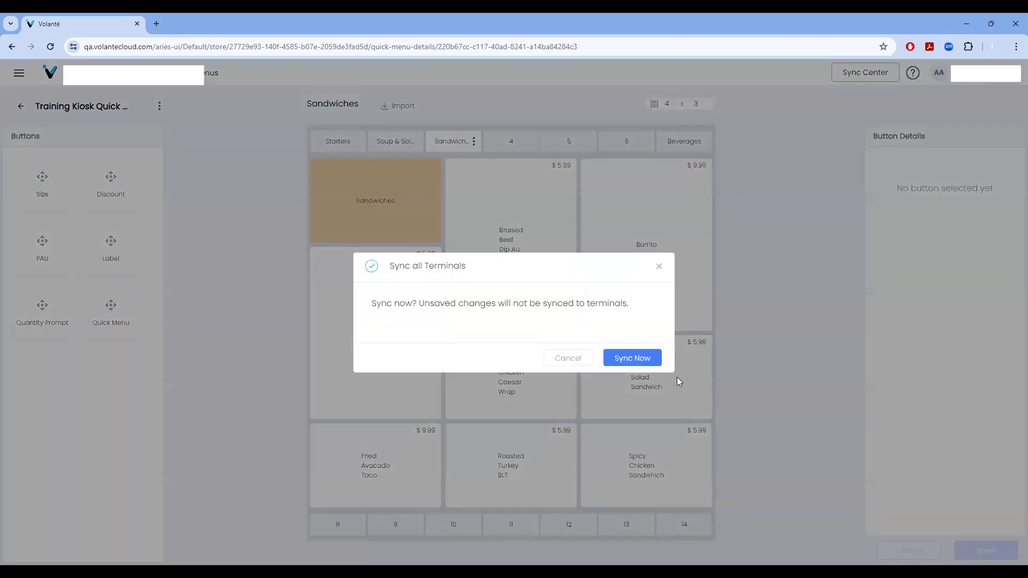
left_click(626, 359)
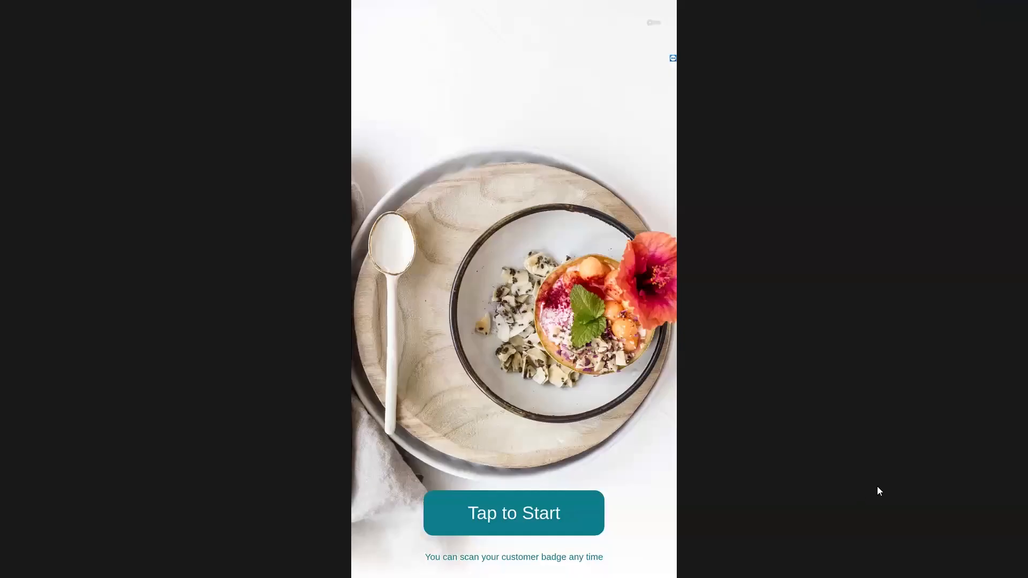
- Switch to the kiosk, start an order and view the Soup & Salad and Sandwiches pages
left_click(532, 522)
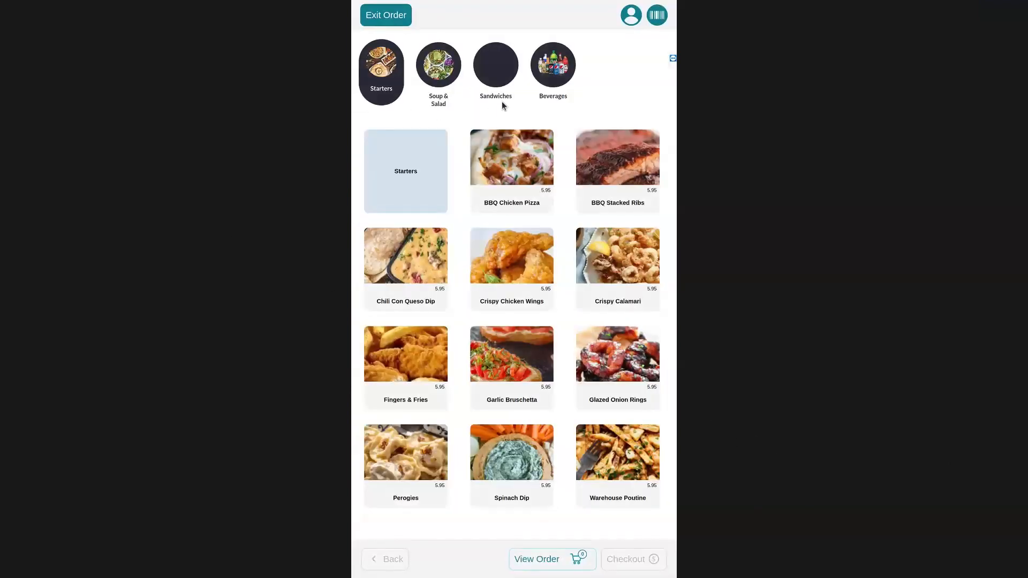
left_click(438, 77)
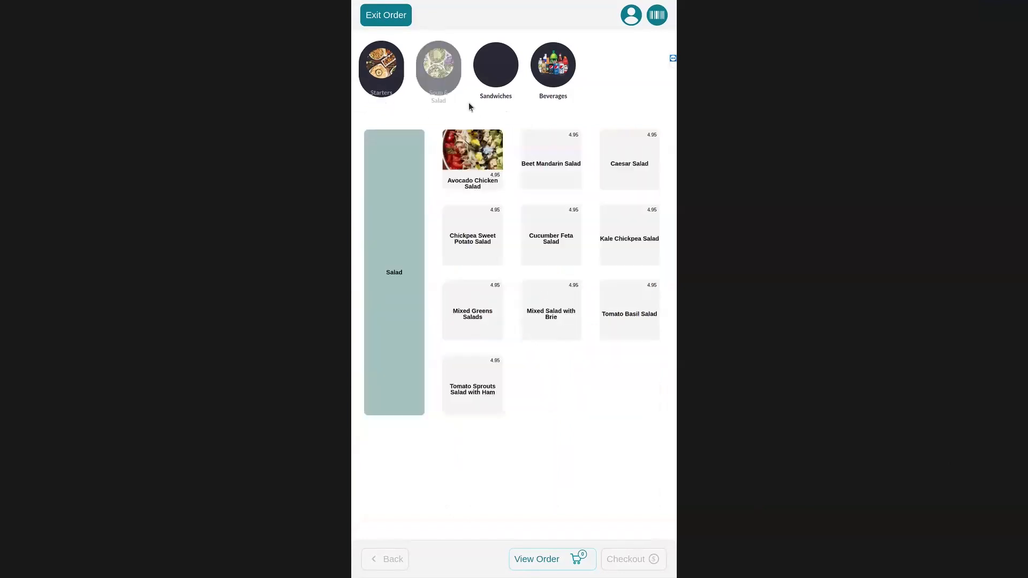
left_click(503, 78)
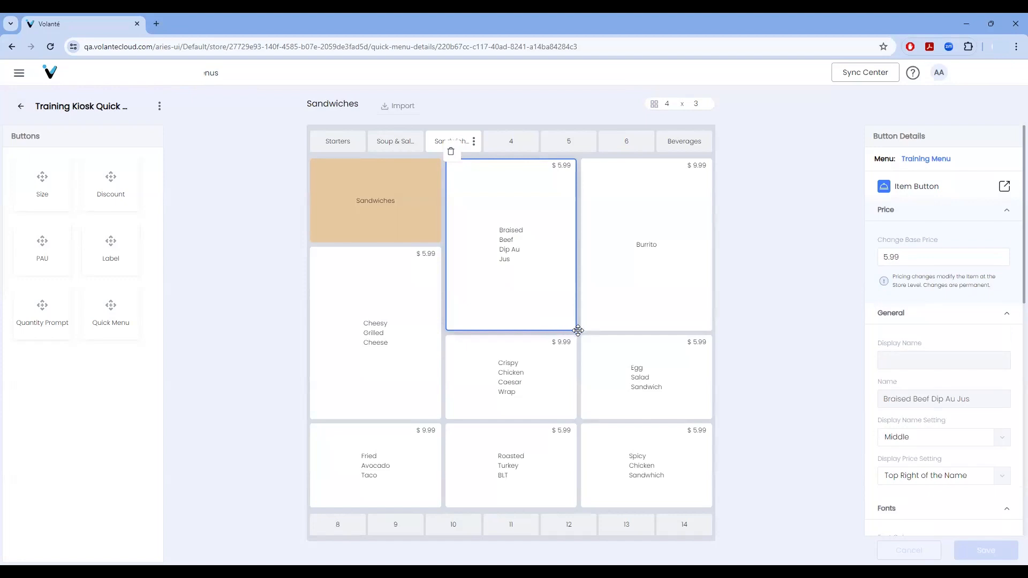
- Back in the quick menu editor, shrink the Braised Beef Dip Au Jus, Burrito and Cheesy Grilled Cheese tiles to one row each
left_click_drag(578, 330, 567, 238)
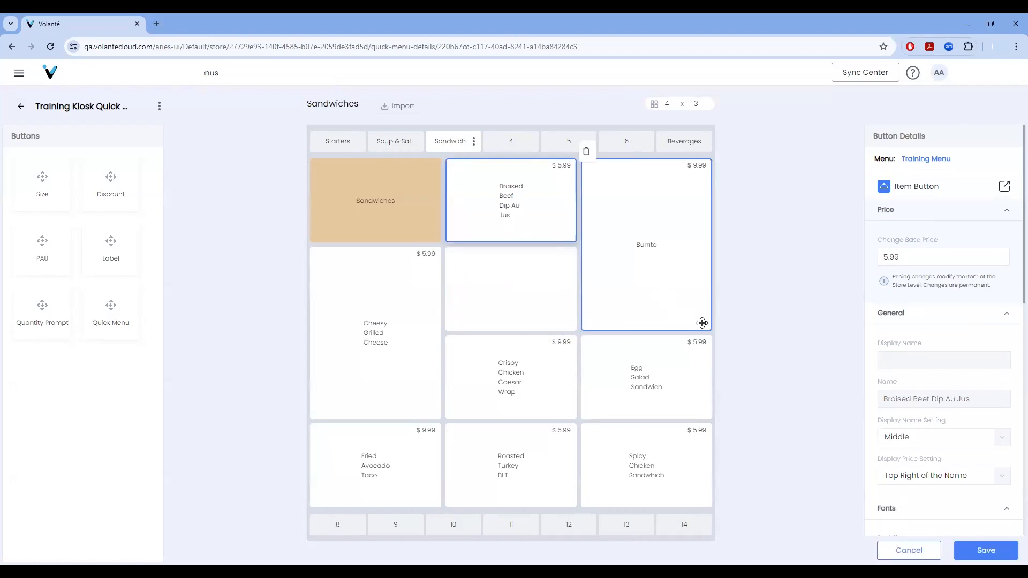
left_click_drag(702, 323, 703, 246)
left_click_drag(435, 416, 437, 330)
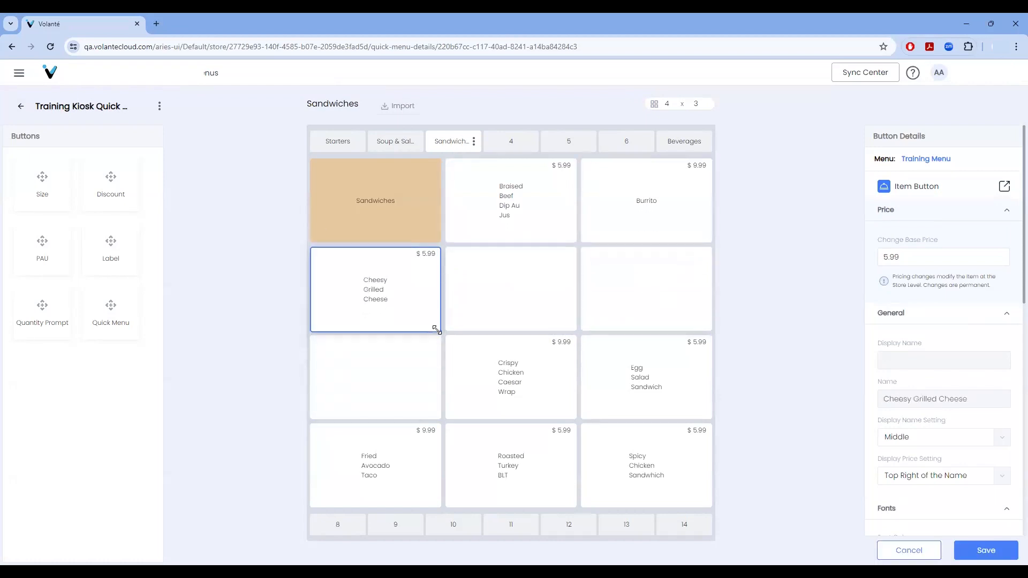
- Move the Egg Salad, Crispy Chicken Caesar Wrap, Fried Avocado Taco, Roasted Turkey BLT and Spicy Chicken tiles up one row each and save
left_click_drag(605, 378, 603, 289)
left_click_drag(519, 374, 518, 285)
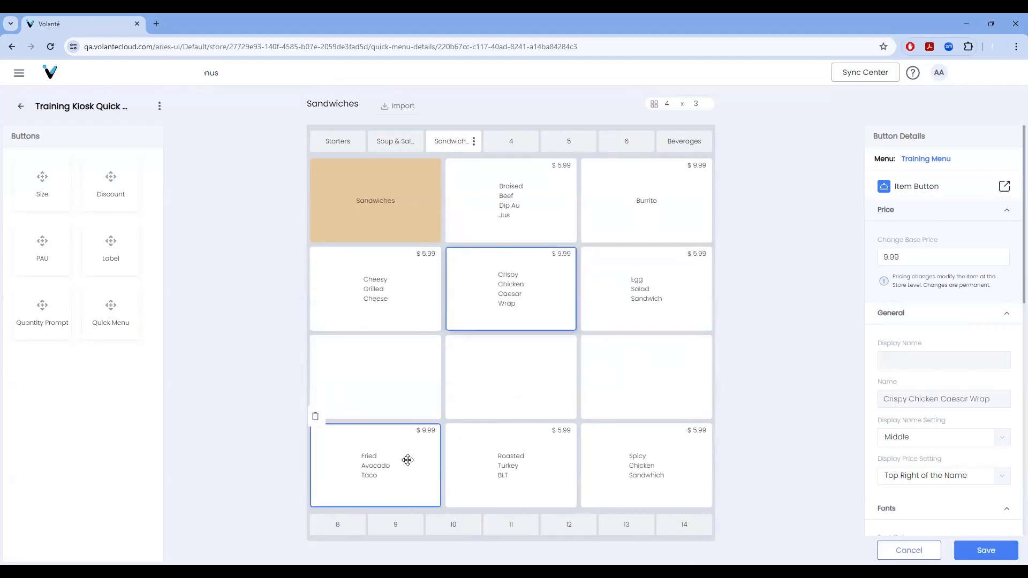
left_click_drag(407, 460, 408, 372)
left_click_drag(484, 445, 484, 357)
left_click_drag(594, 441, 619, 355)
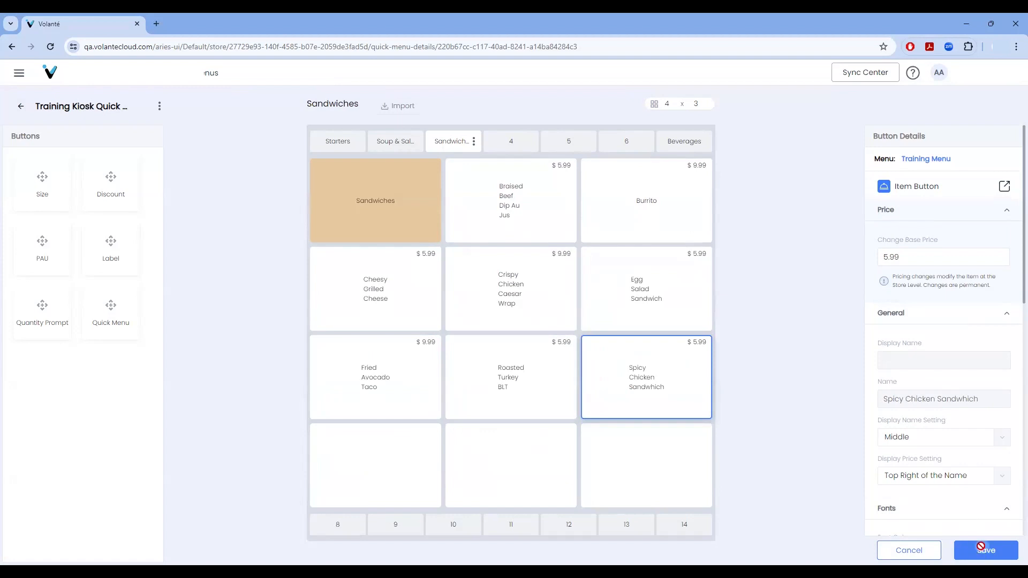
left_click(983, 550)
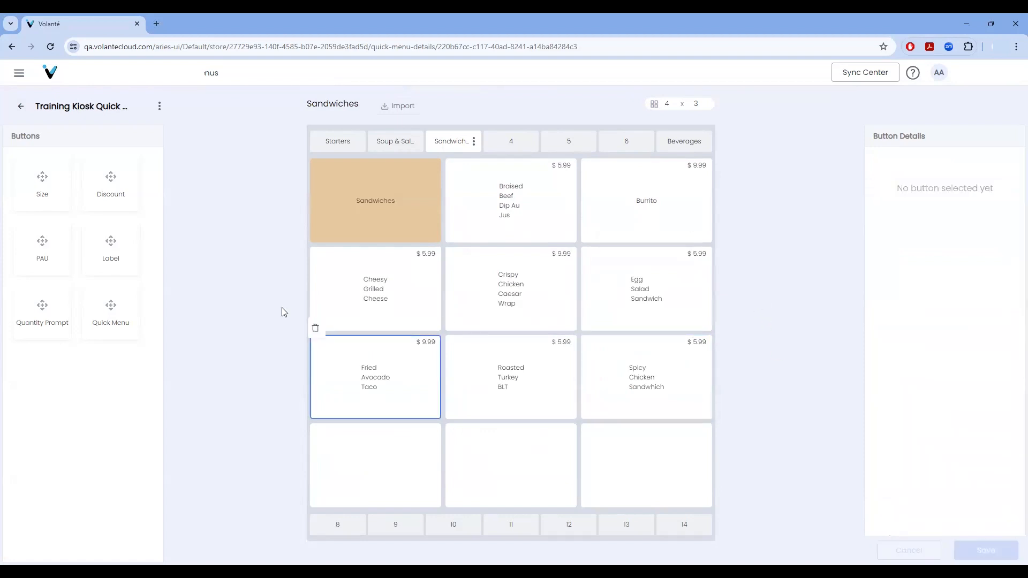